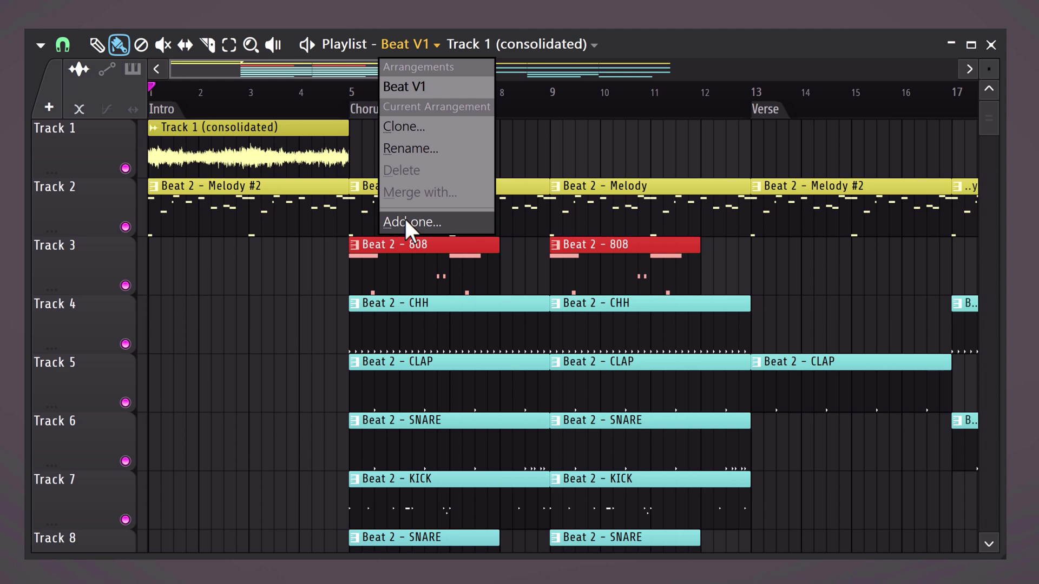
- Add a new arrangement named Beat V2
click(452, 251)
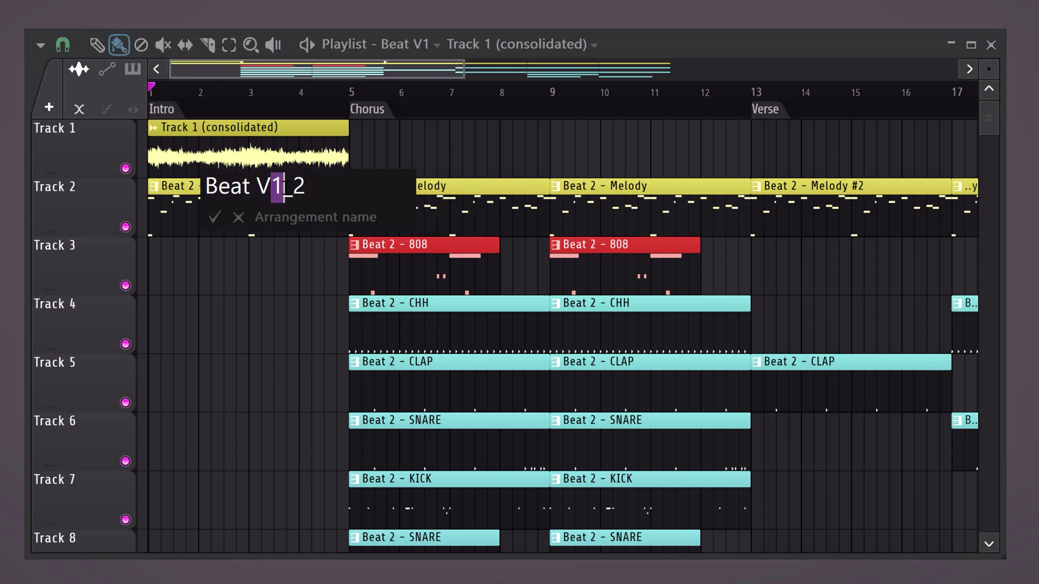
key(BackSpace)
click(216, 218)
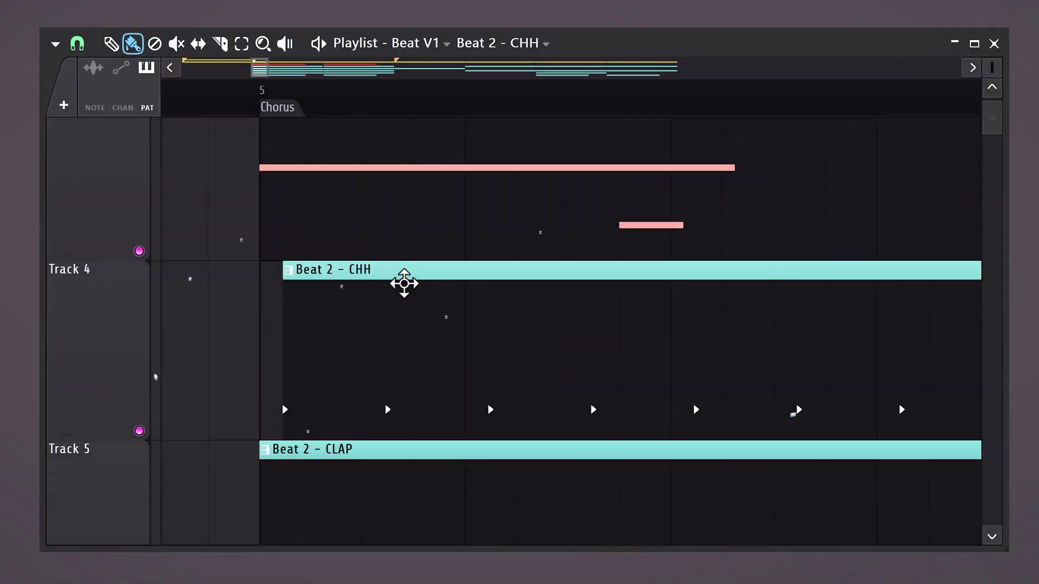
- Align the Beat 2 - CHH clip's start to the Chorus marker with Shift+Q
mouse_move(404, 283)
mouse_down()
mouse_move(561, 290)
mouse_move(326, 287)
mouse_move(383, 285)
mouse_up()
drag(238, 362, 311, 340)
key(shift+q)
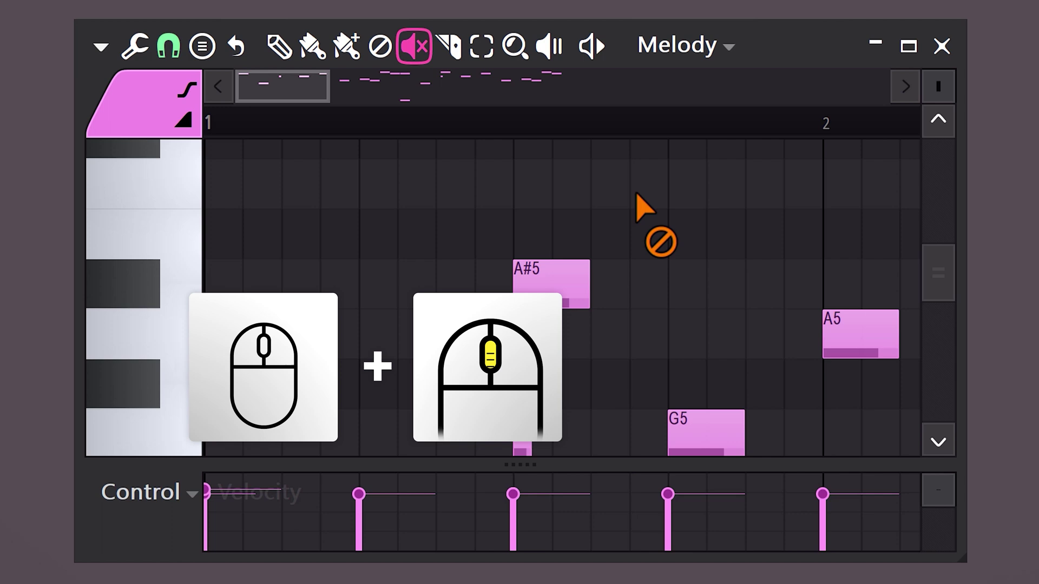
- Cycle the piano roll tools with the scroll wheel, then bring up the View > Key labels options
scroll(637, 194, up, 5)
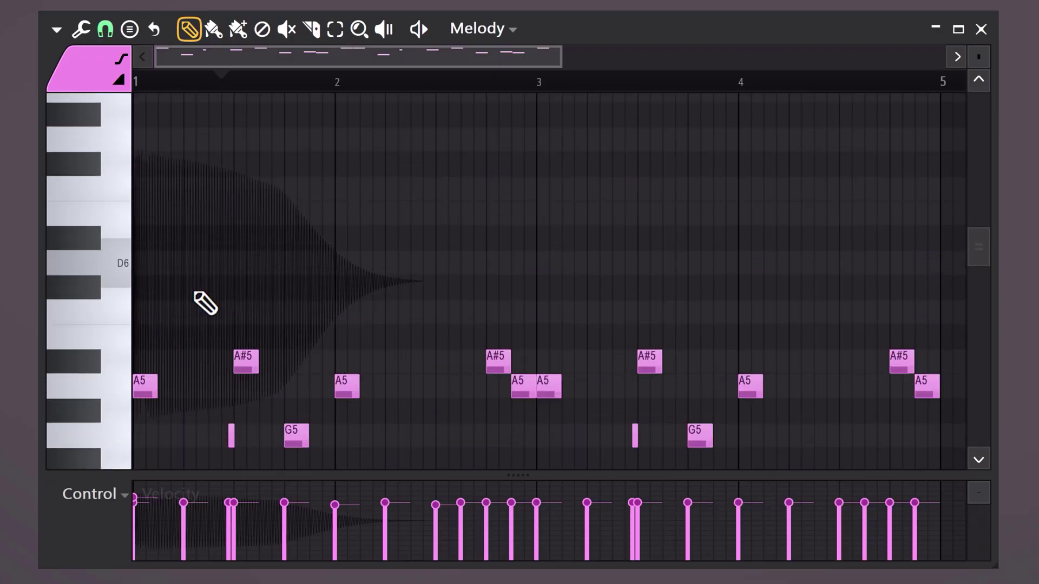
scroll(198, 296, down, 5)
scroll(198, 297, up, 6)
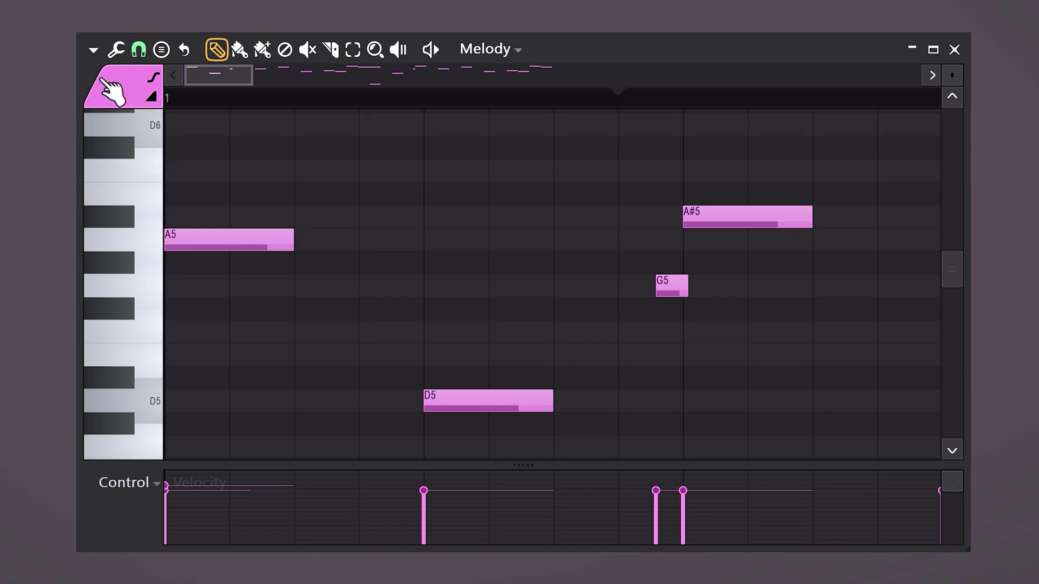
click(94, 50)
mouse_move(265, 170)
mouse_move(394, 556)
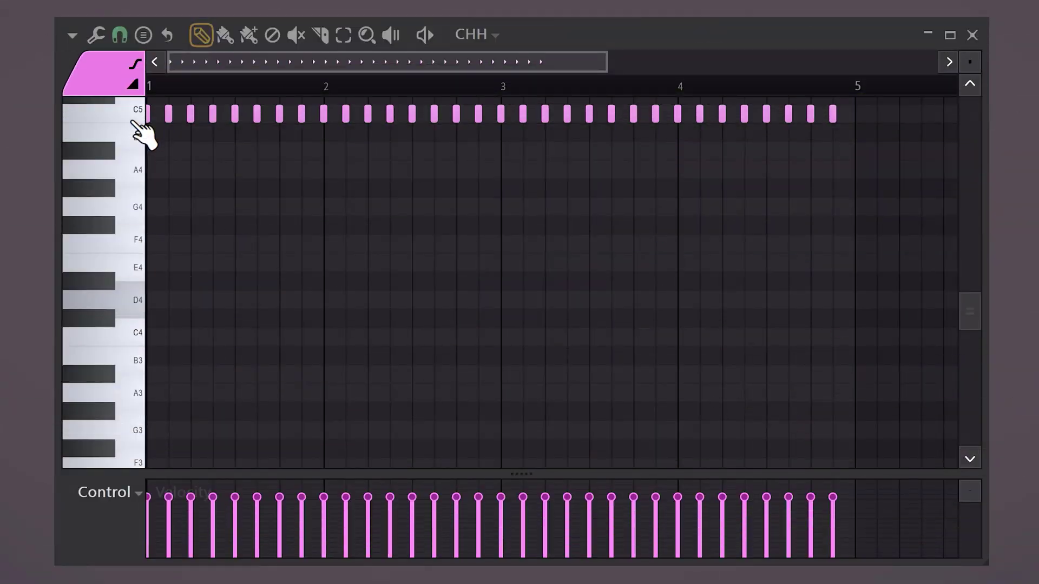
- Preview C5, set the CHH sampler's time stretching mode to Stretch, and reopen its piano roll
click(135, 122)
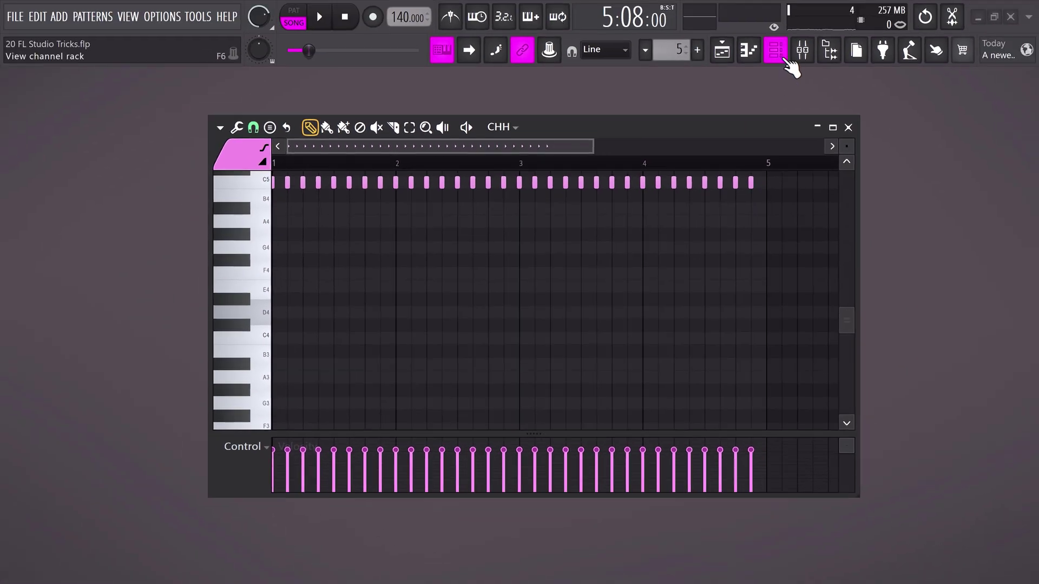
click(777, 51)
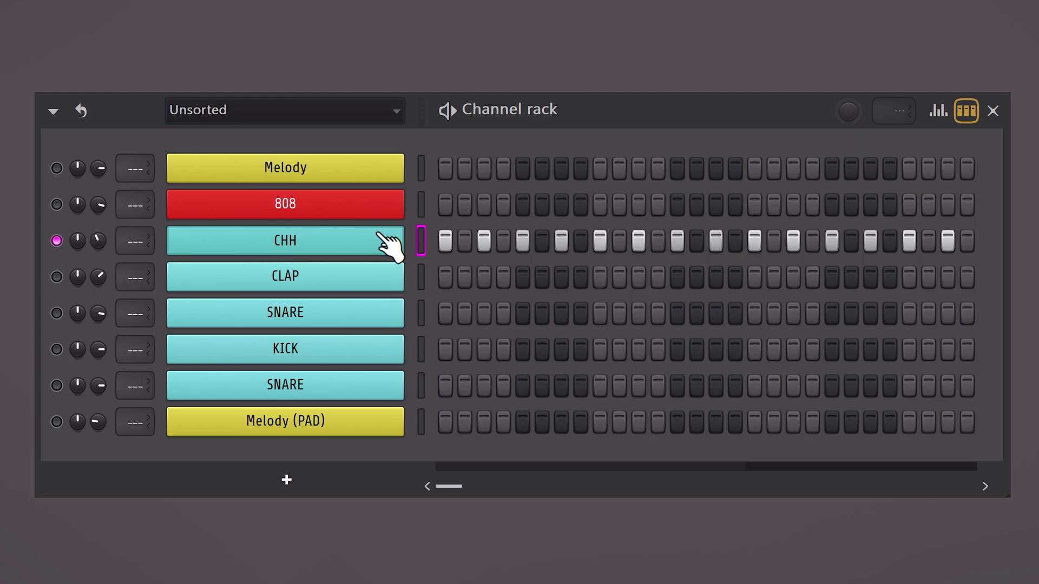
click(438, 263)
click(773, 164)
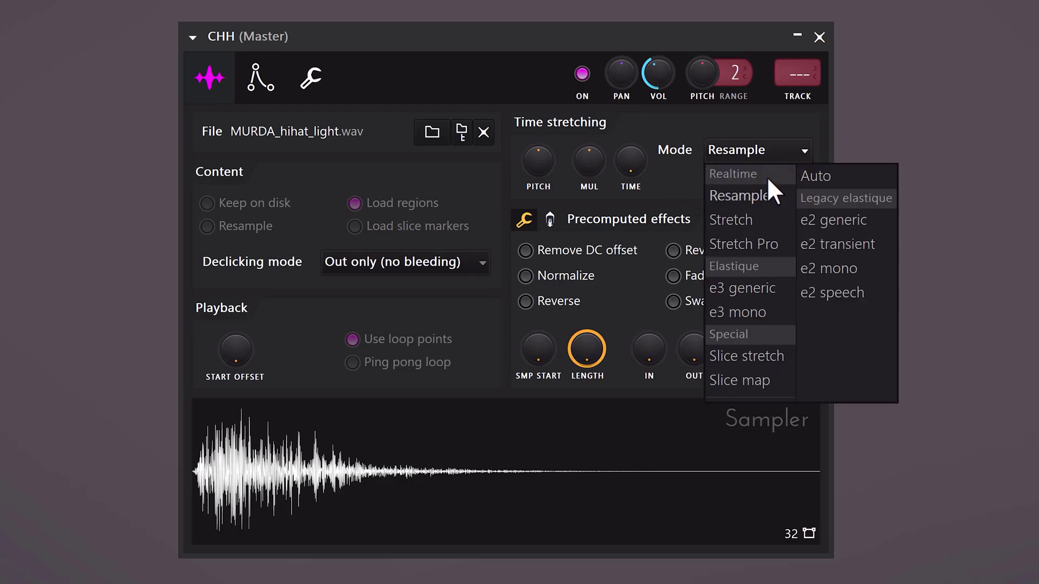
click(746, 216)
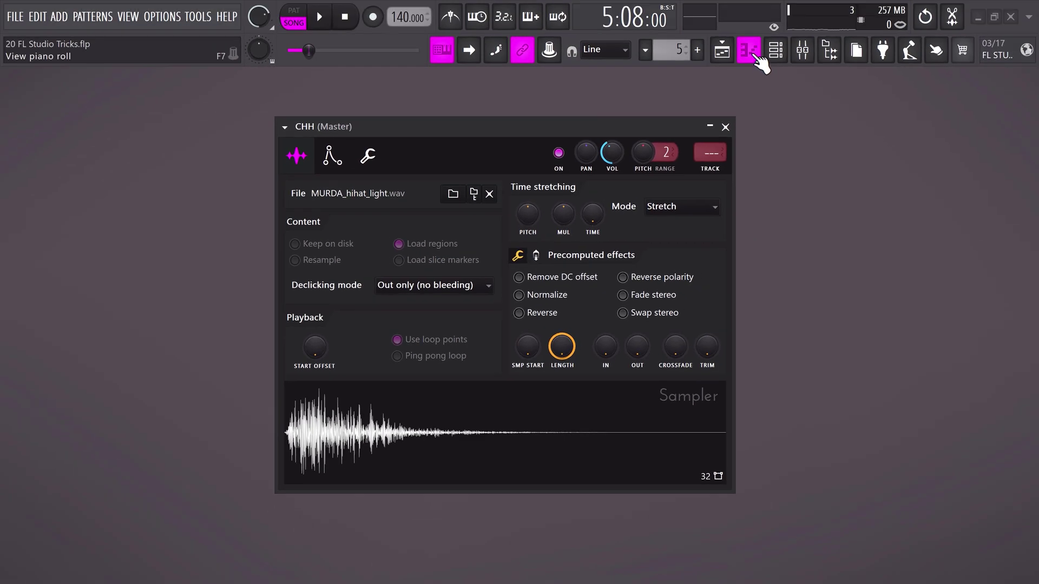
click(771, 23)
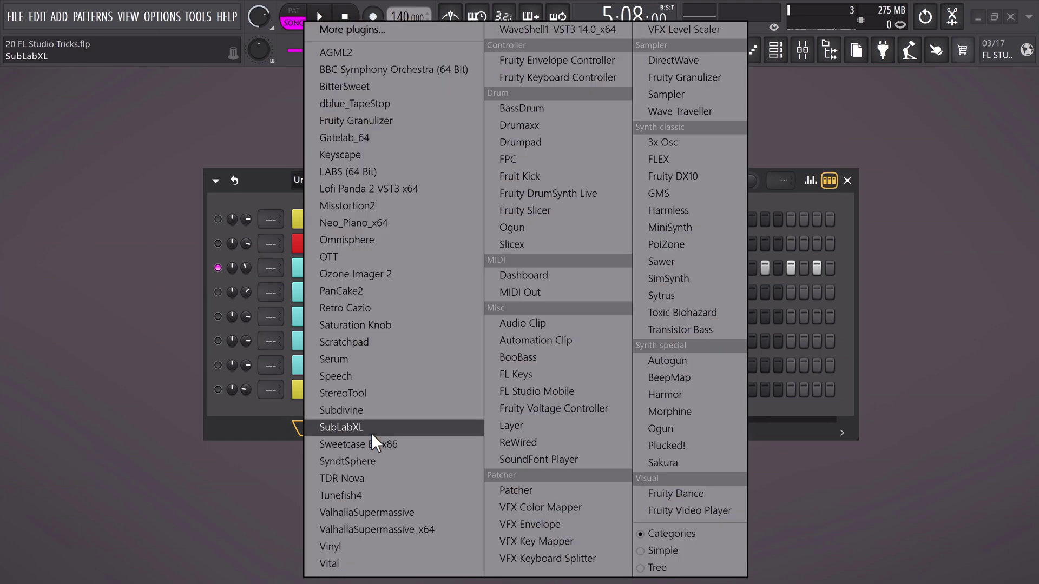
- Add a Sakura synth channel and step Insert 4's parametric EQ to the 20Hz + 18kHz cut preset
click(292, 457)
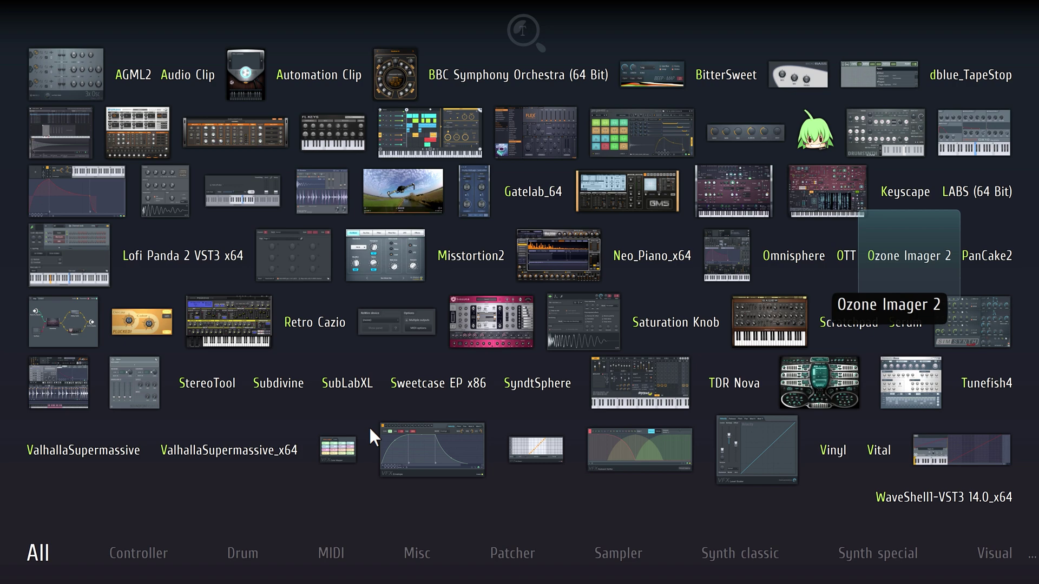
text(Sakura)
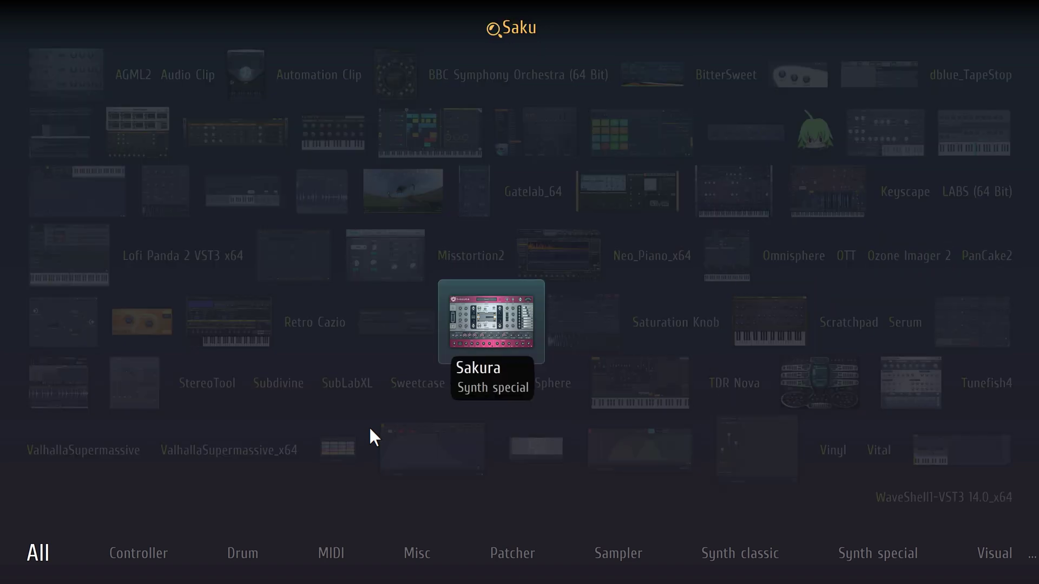
key(Return)
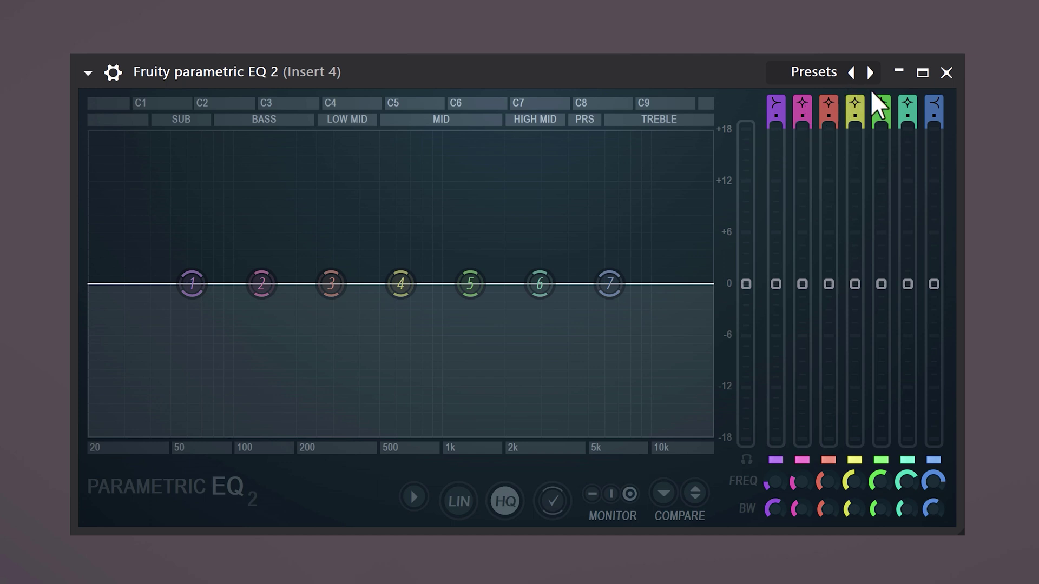
click(871, 73)
click(871, 73)
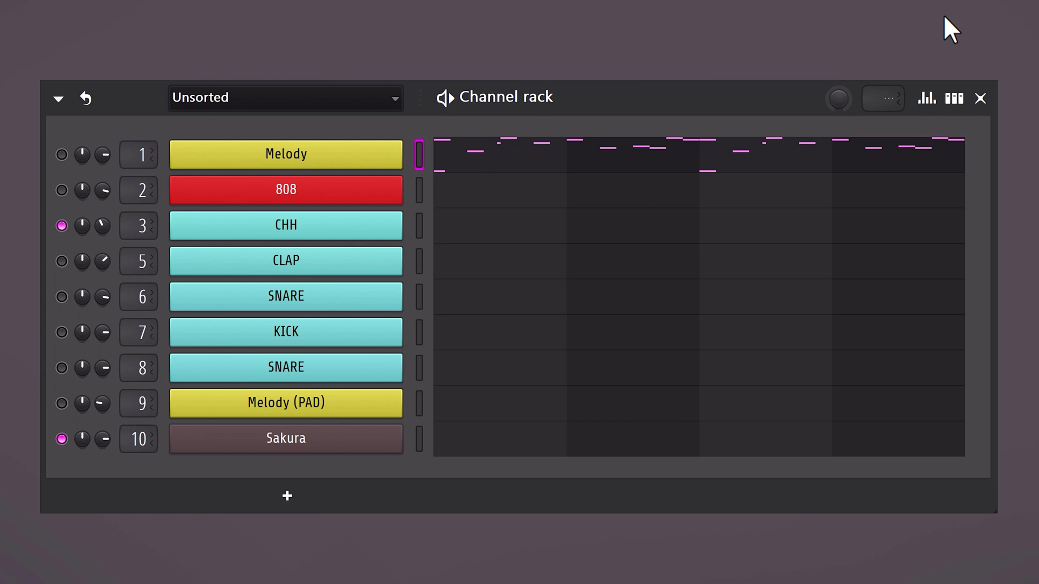
- Show the Melody notes' pitches in the channel rack graph editor's Note pitch view
click(927, 98)
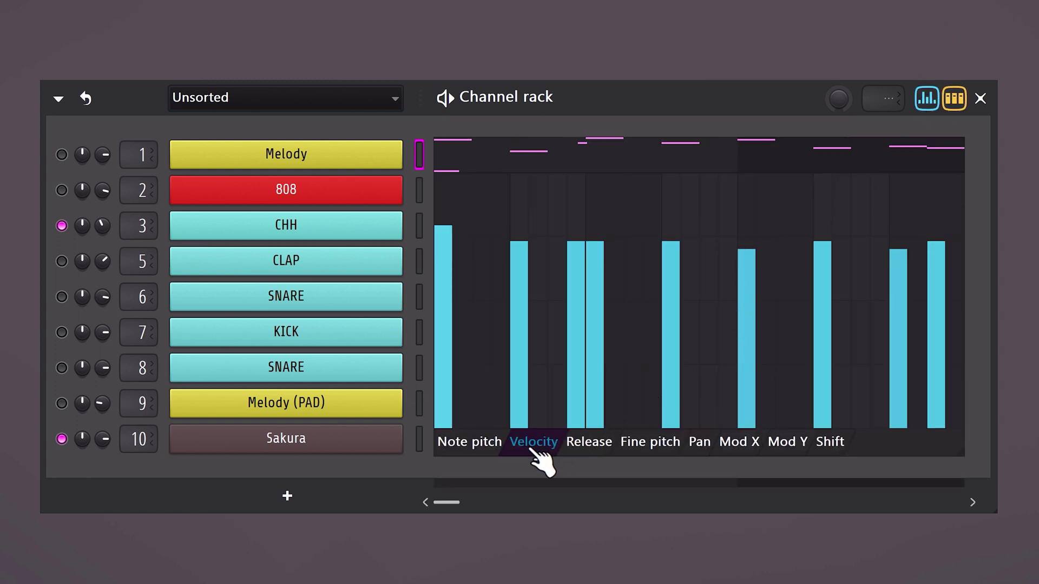
click(476, 445)
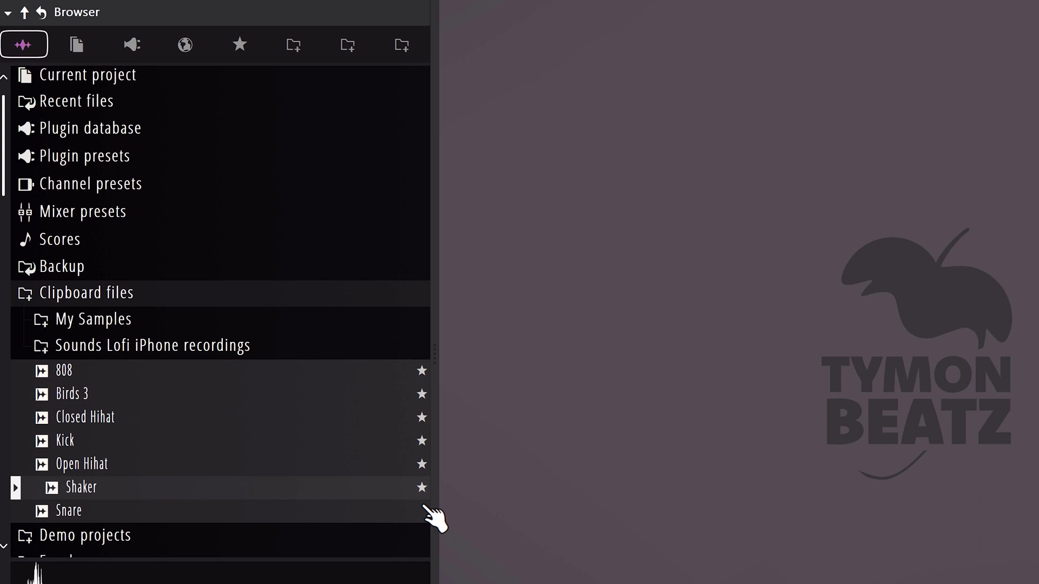
- List the Favorites in the browser, then collapse all expanded browser folders
click(240, 45)
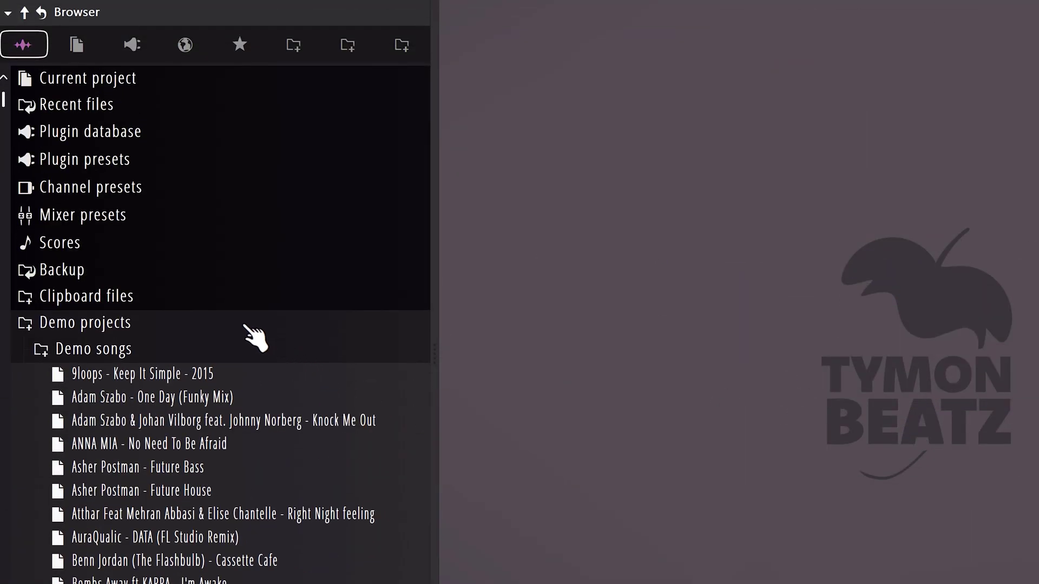
right_click(243, 324)
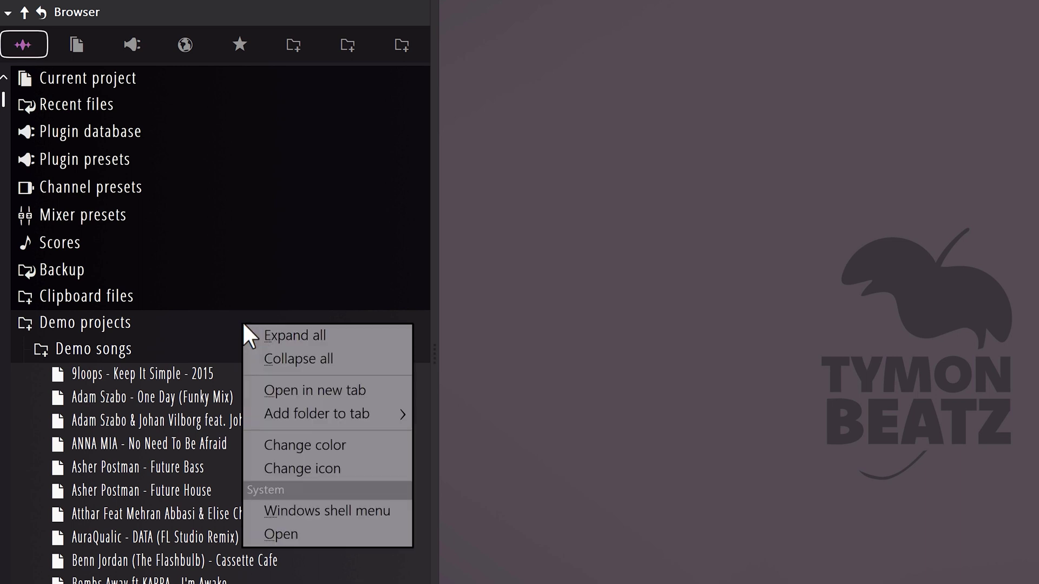
click(280, 359)
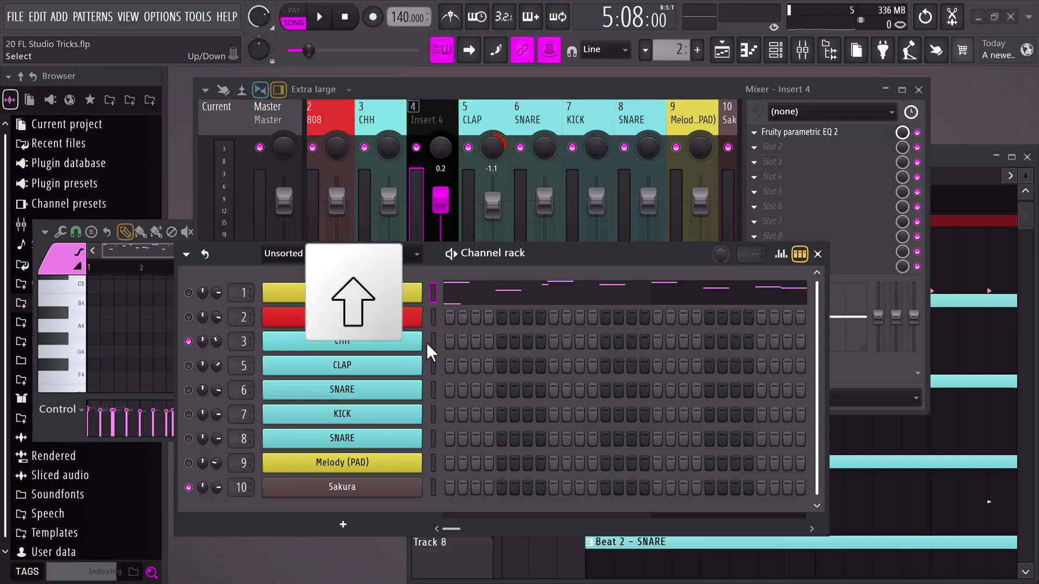
- Tile the windows with Shift+Ctrl+H and move the Melody channel down and back to the top
key(ctrl+shift+h)
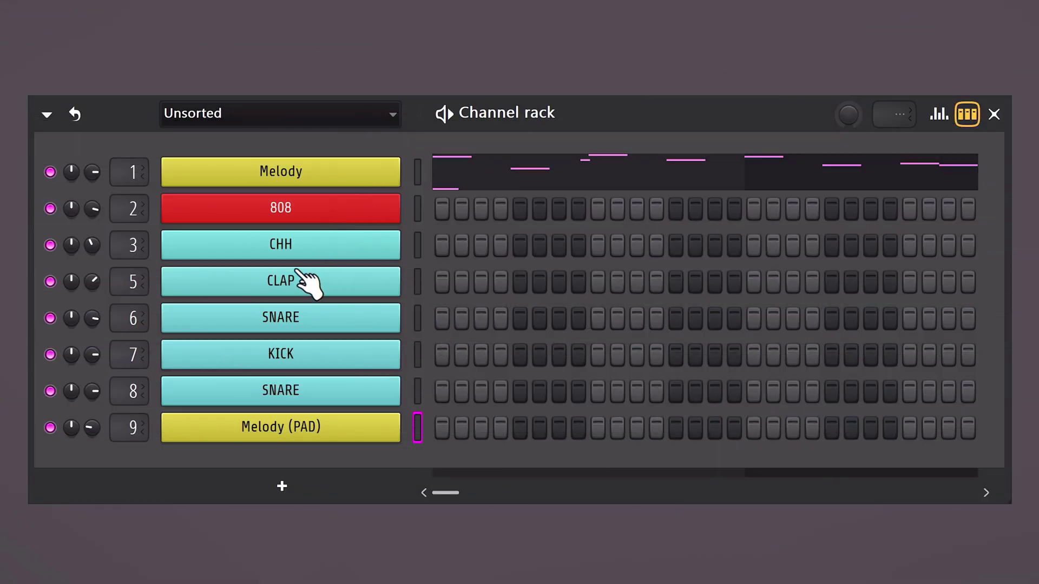
click(419, 172)
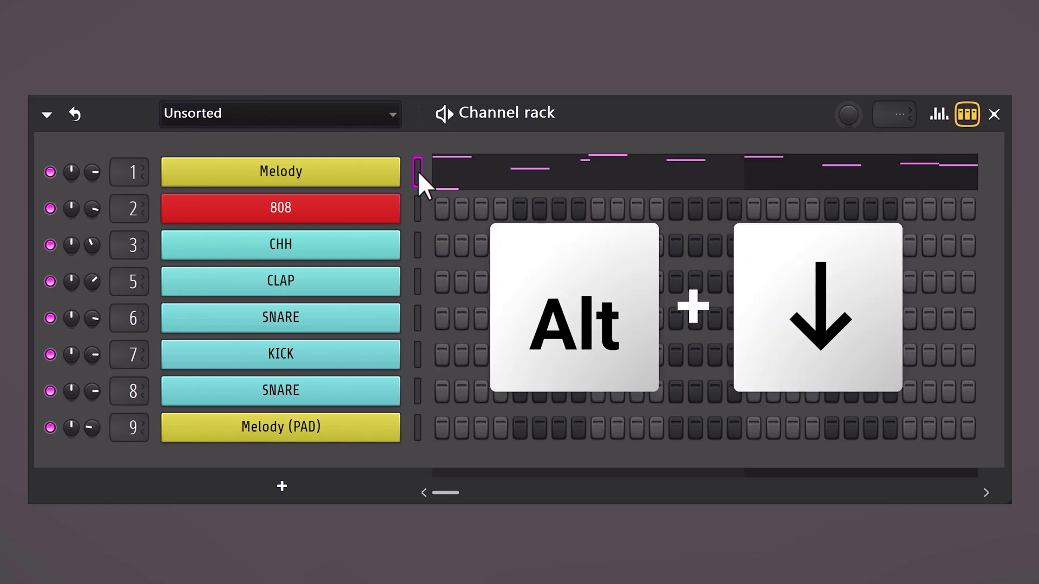
key(alt+Down)
key(alt+Down)
key(alt+Down)
key(alt+Down)
key(alt+Up)
key(alt+Up)
key(alt+Up)
key(alt+Up)
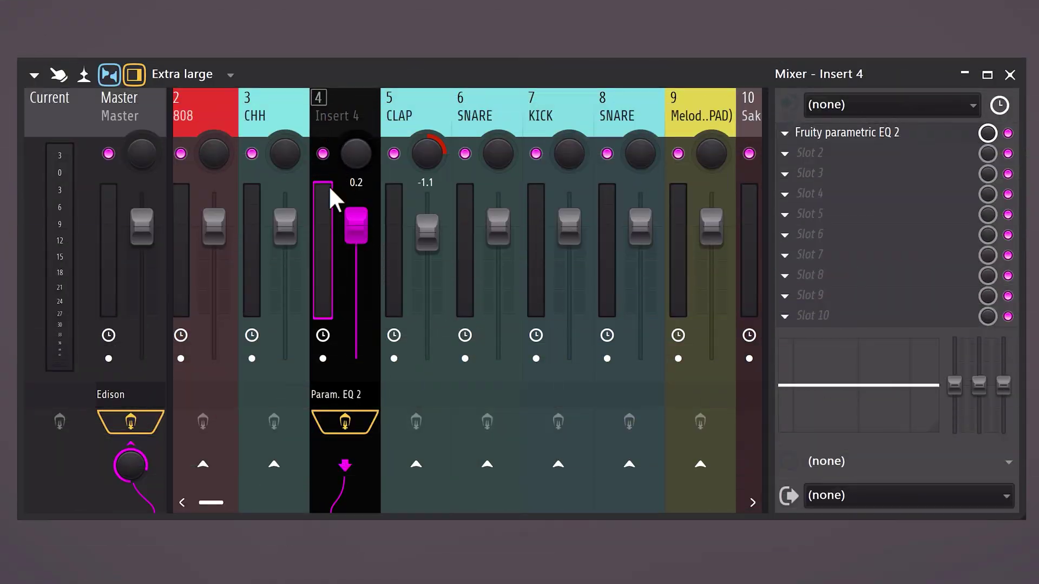
- Open Fruity parametric EQ 2 from Insert 4's mixer slot to view its band-pass curve
click(344, 394)
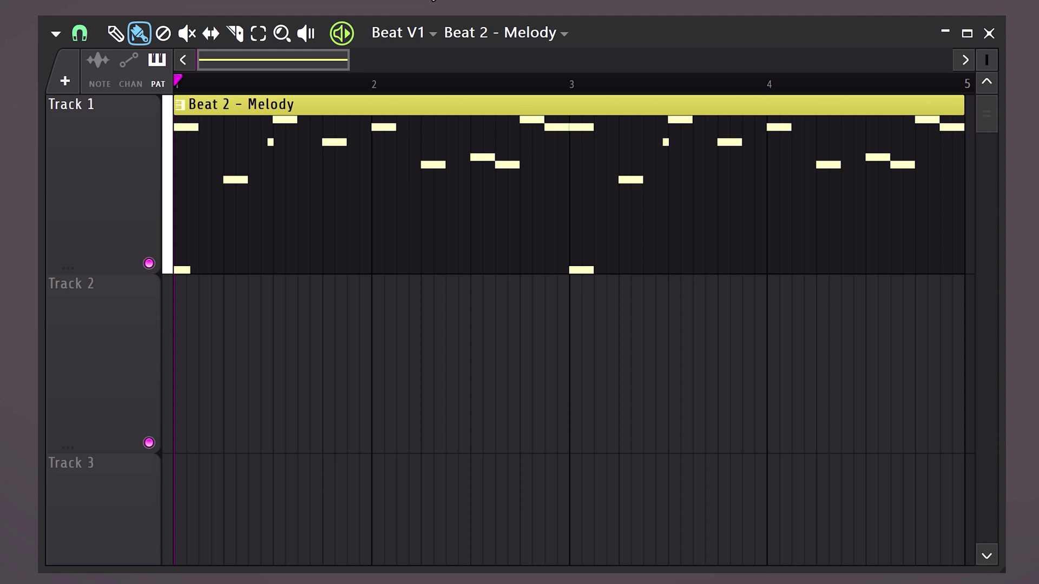
- Play back the melody, then consolidate Track 1 to audio from the song start
key(space)
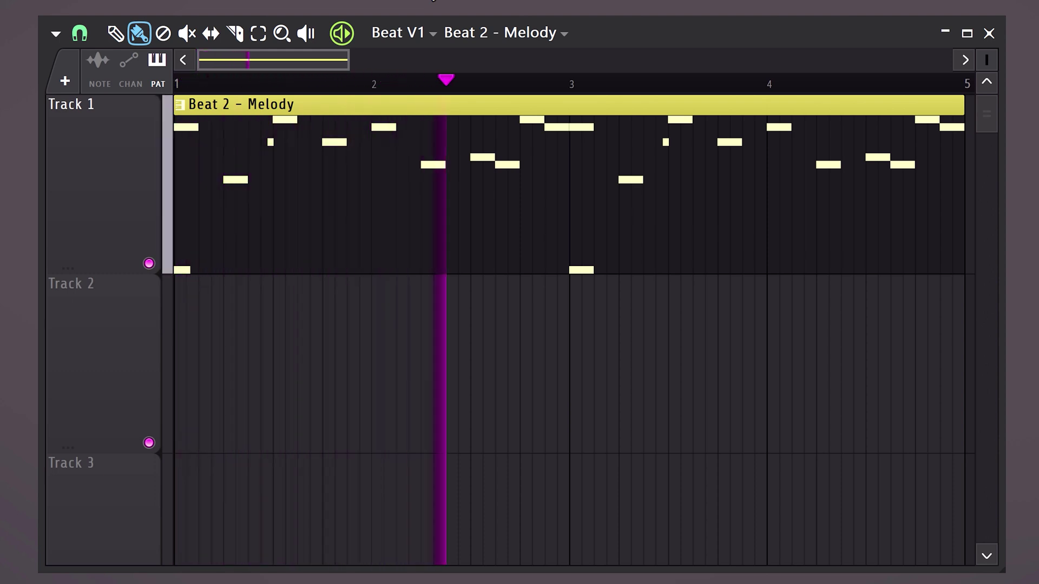
key(space)
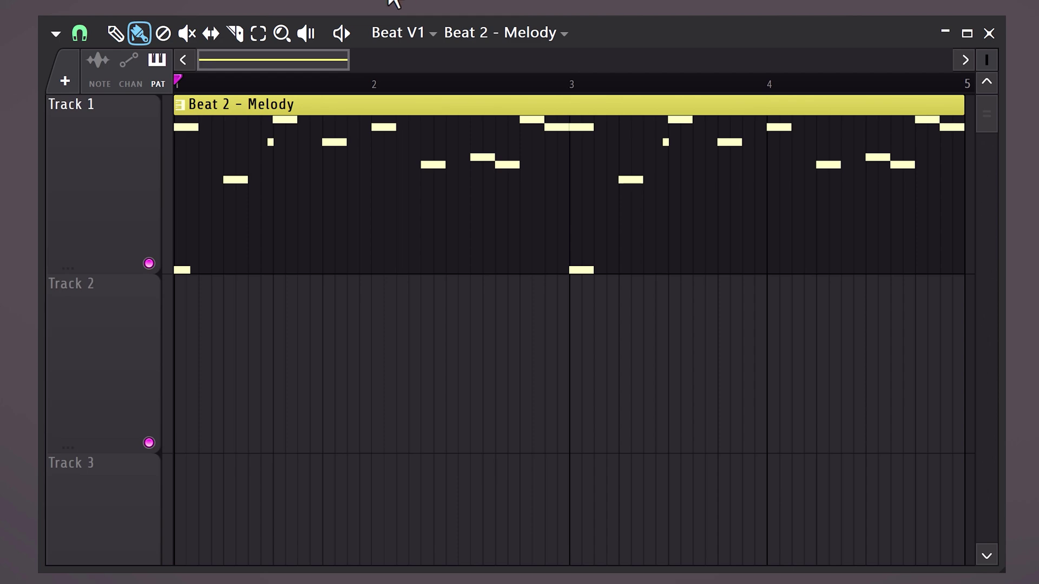
right_click(97, 161)
mouse_move(236, 476)
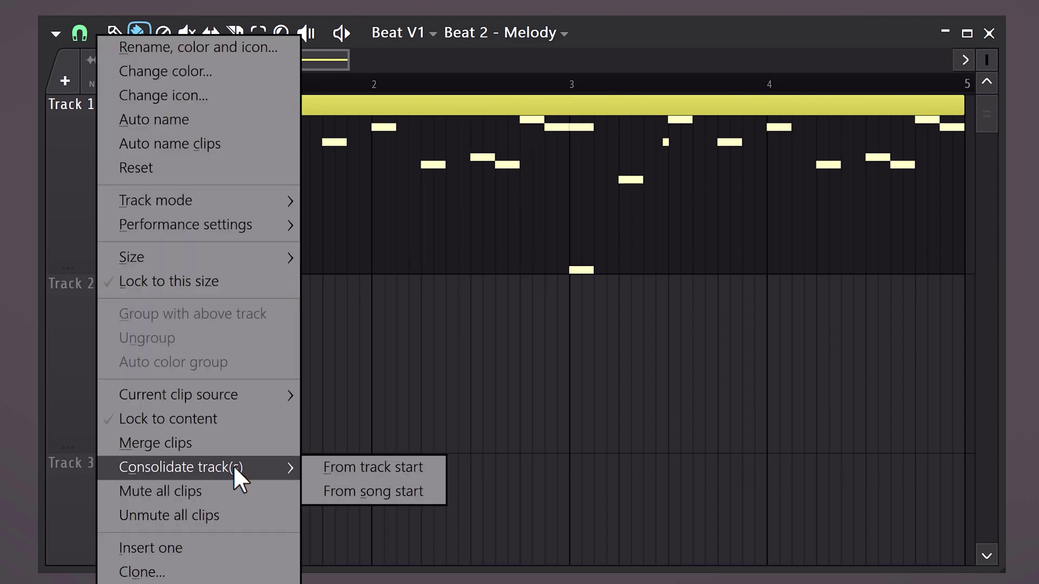
click(357, 492)
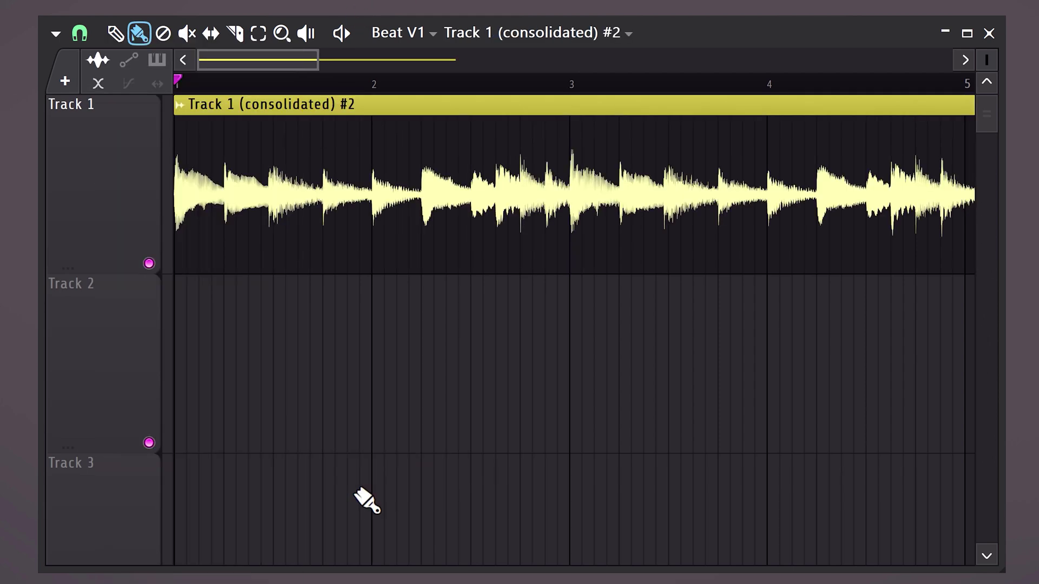
- Open the consolidated audio clip in Edison and bring up its blur effect
double_click(428, 200)
right_click(392, 441)
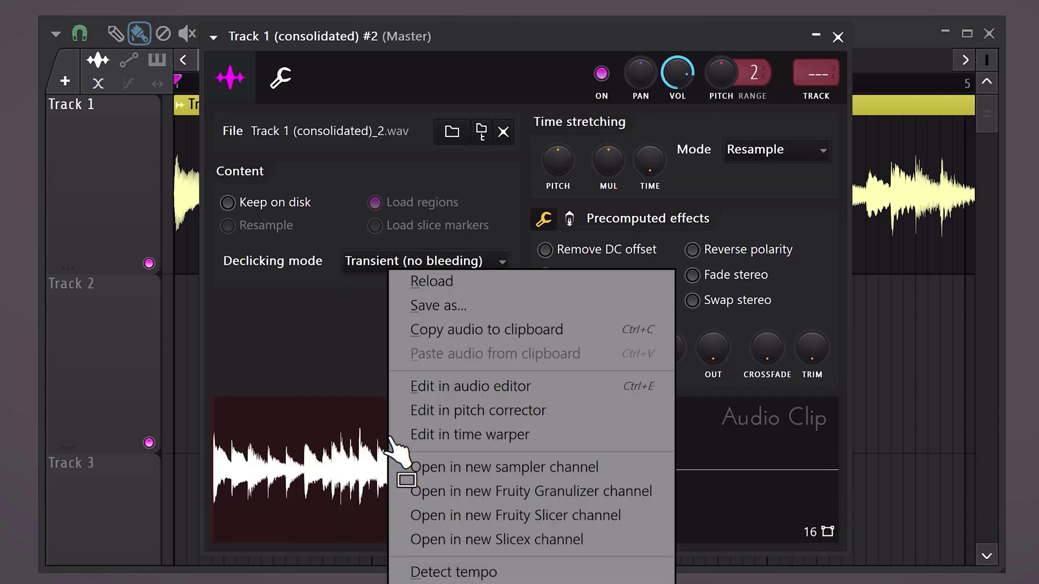
click(490, 385)
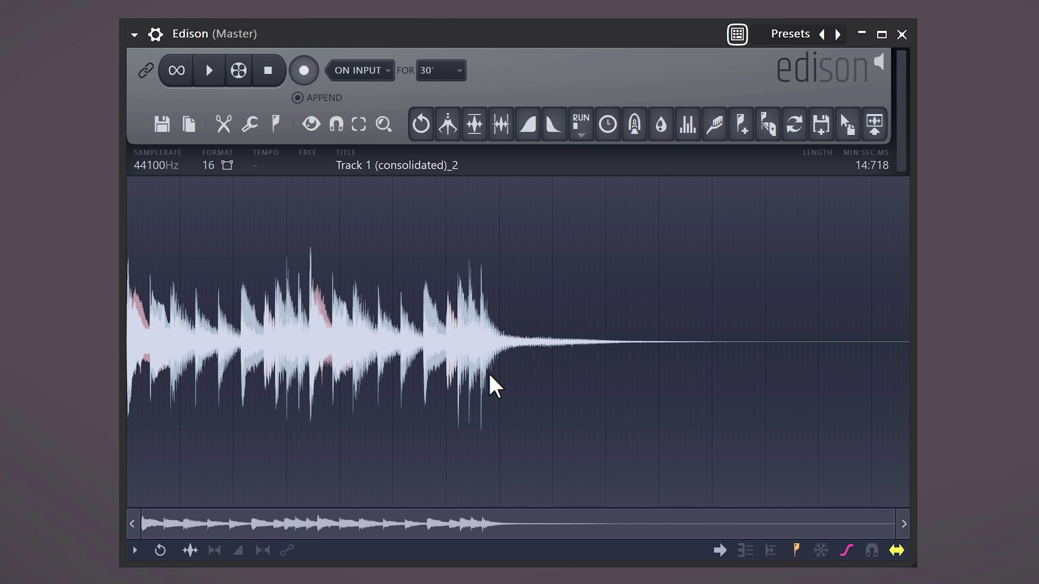
click(661, 127)
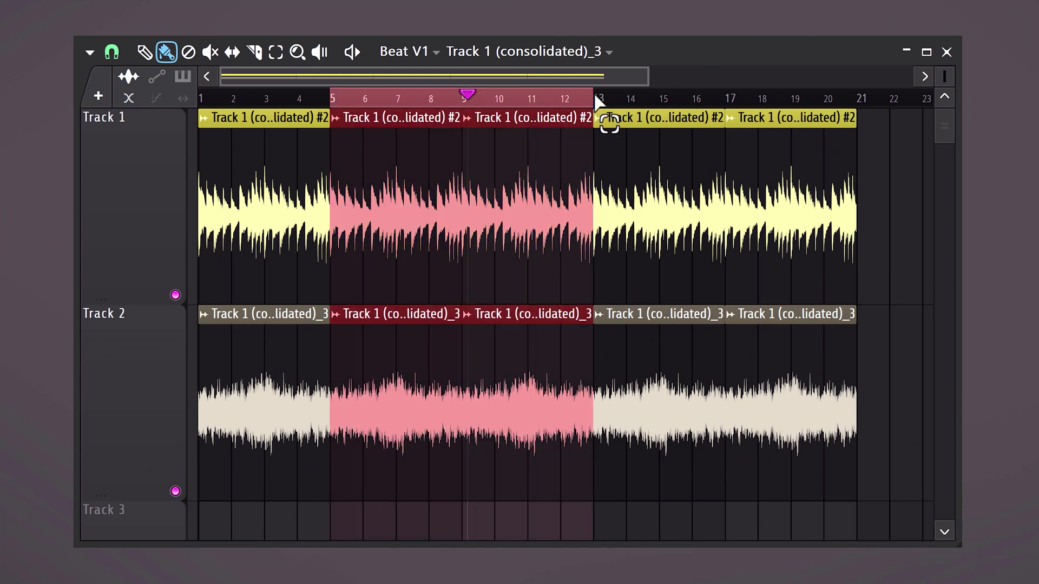
- Insert empty space across bars 5 to 13 of the arrangement
click(91, 52)
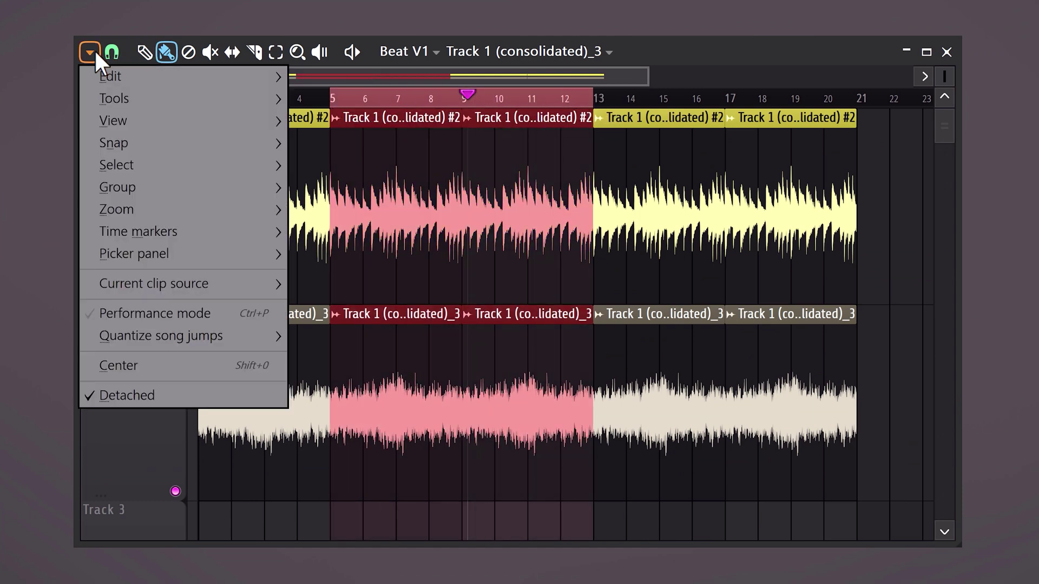
mouse_move(238, 78)
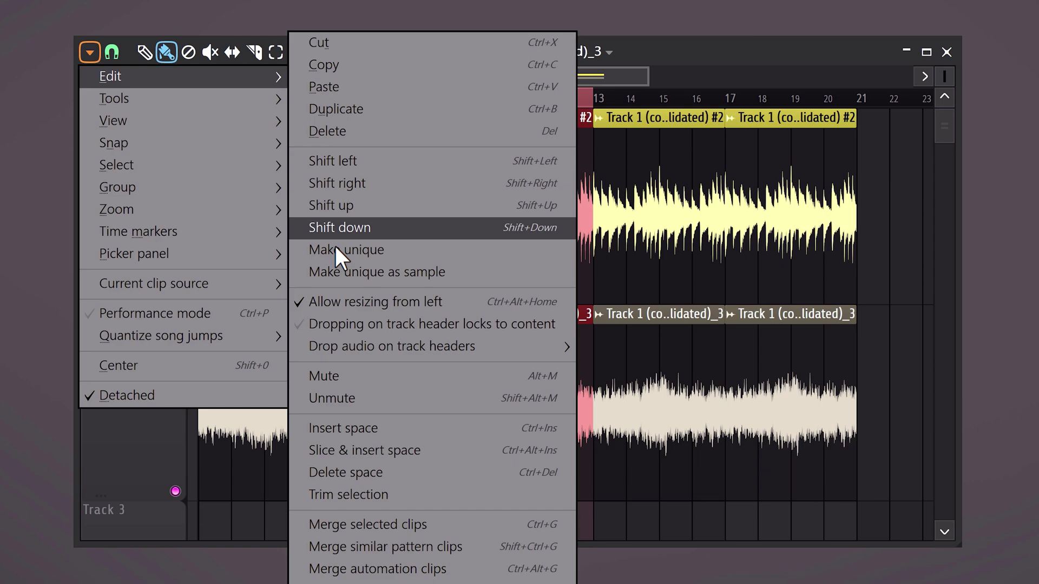
click(350, 427)
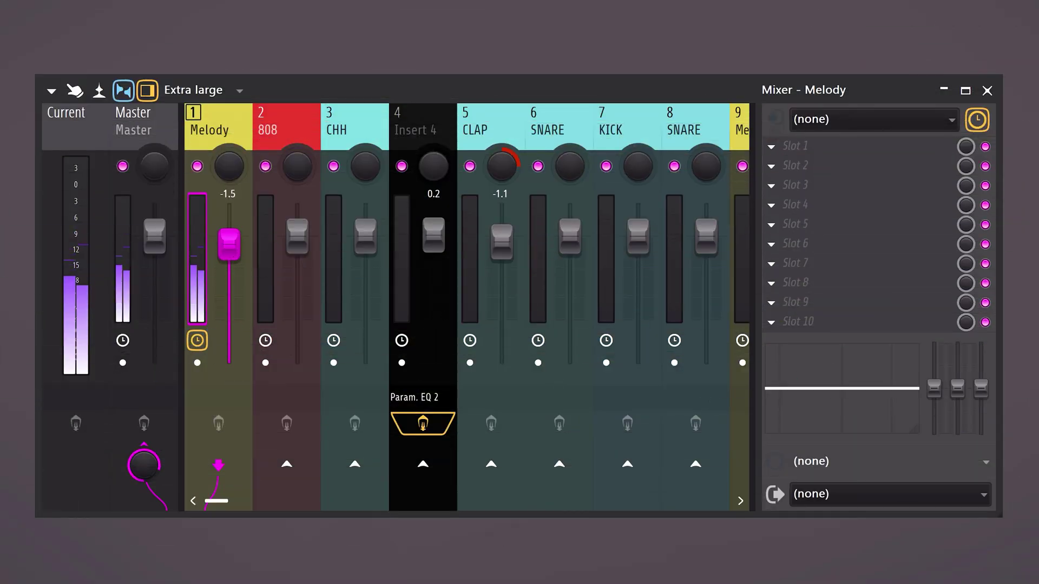
- Lower the Melody fader, load Fruity Balance into slot 1, and show its Volume automation options
drag(229, 241, 242, 312)
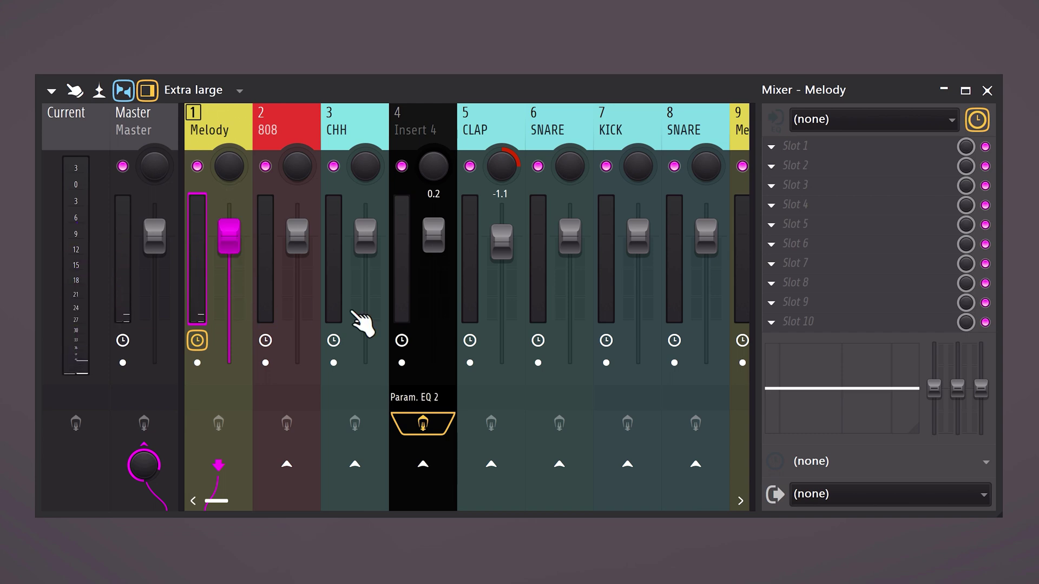
click(771, 146)
mouse_move(768, 144)
click(536, 170)
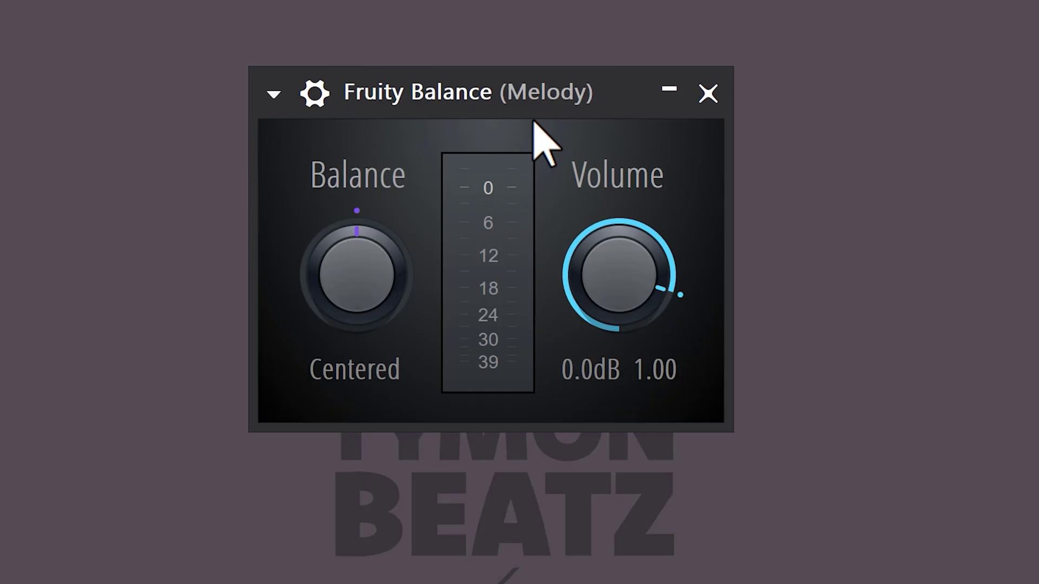
right_click(616, 273)
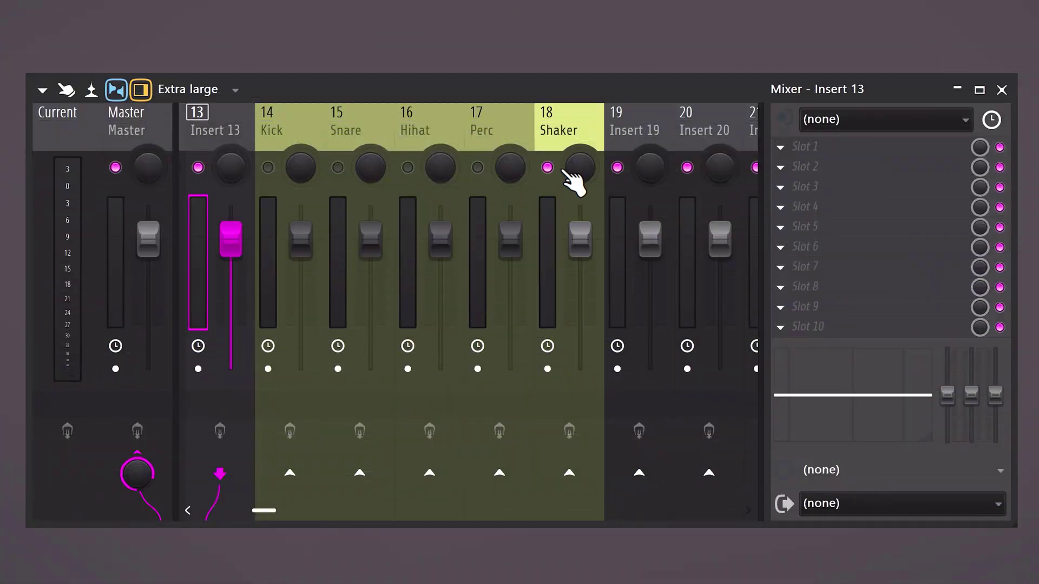
- Unmute the Perc, Hihat, Snare and Kick tracks and rename insert 13 to 'DRUM BUS'
drag(492, 178, 417, 181)
drag(341, 172, 269, 170)
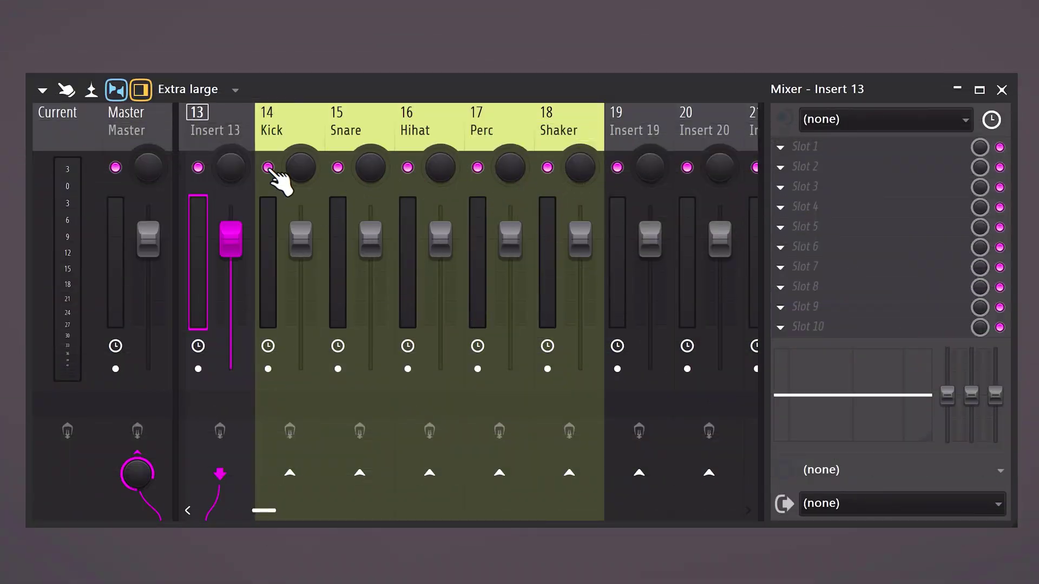
double_click(224, 113)
text(DRUM BUS)
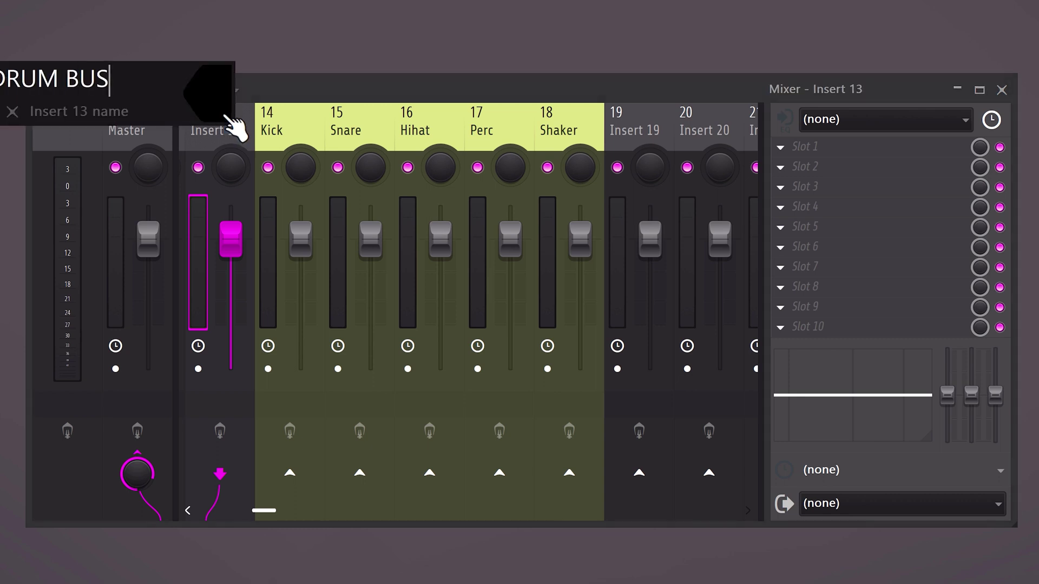
key(Return)
- Route the Kick through Shaker tracks only to DRUM BUS, then check the Perc routing
drag(261, 211, 522, 206)
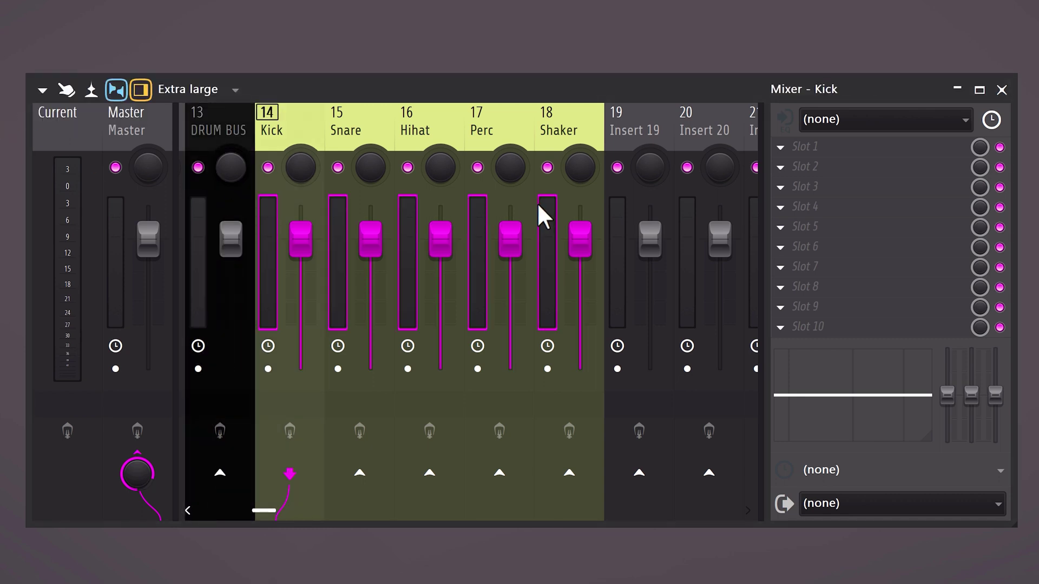
right_click(220, 475)
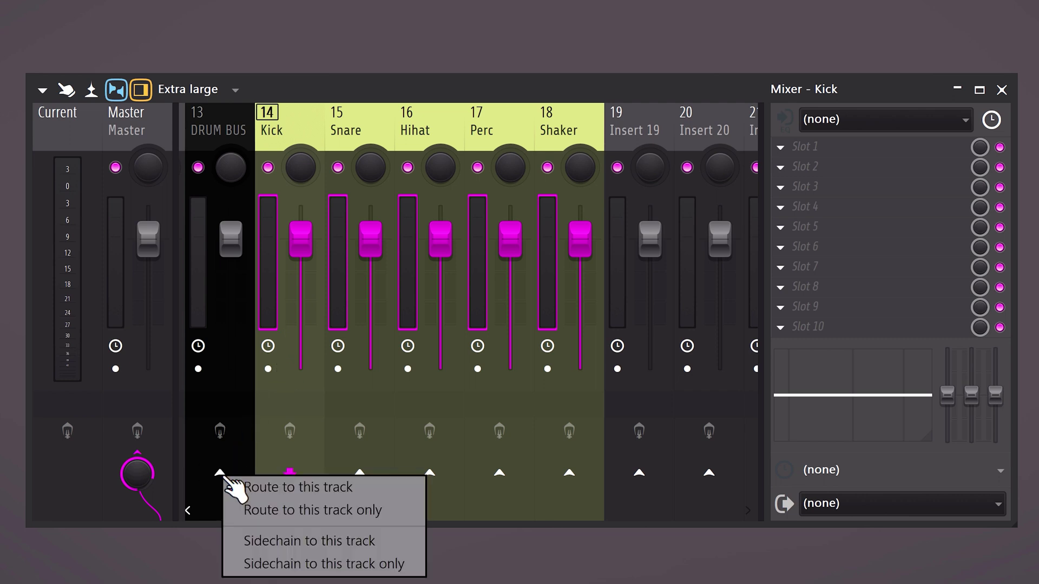
click(270, 509)
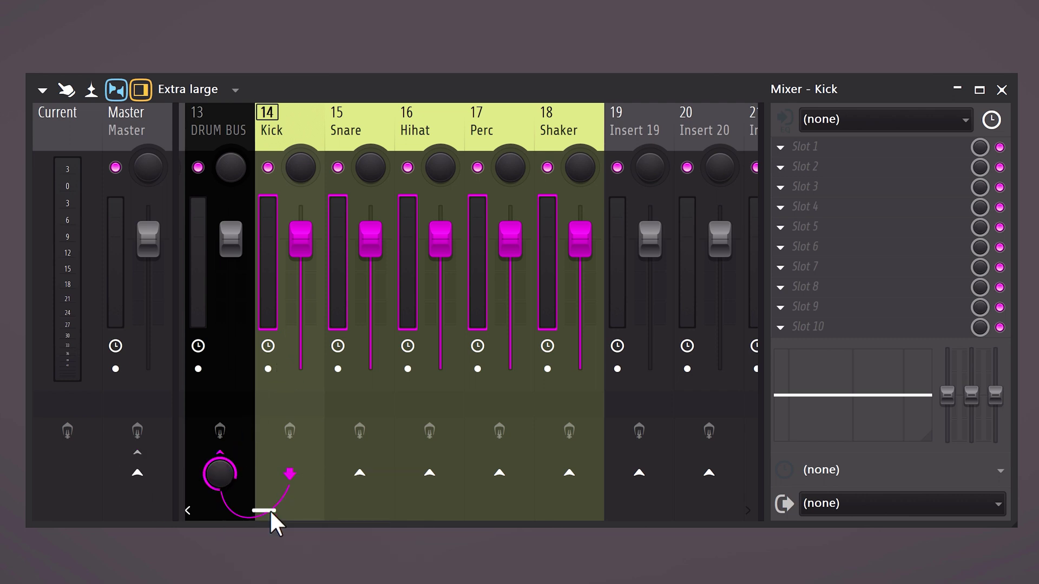
click(206, 224)
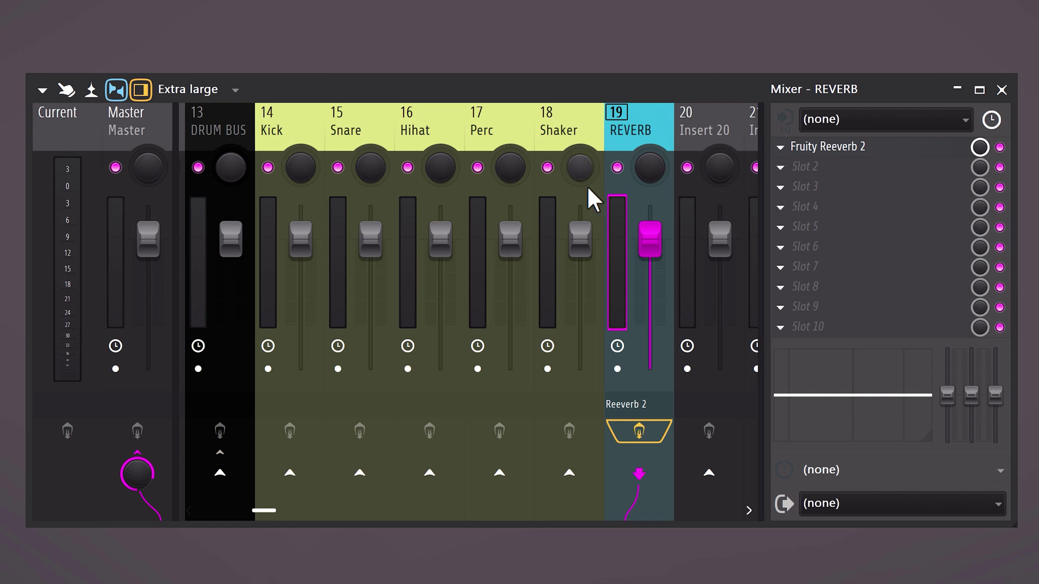
click(483, 230)
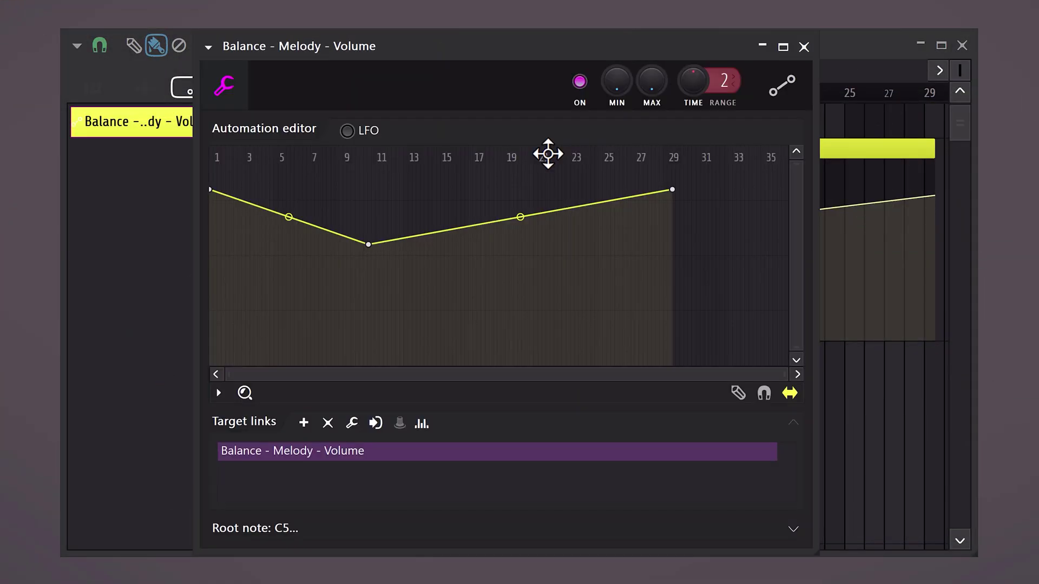
- Curve the Melody volume segment with its tension handle and add a point near bar 8
drag(519, 214, 519, 238)
click(330, 195)
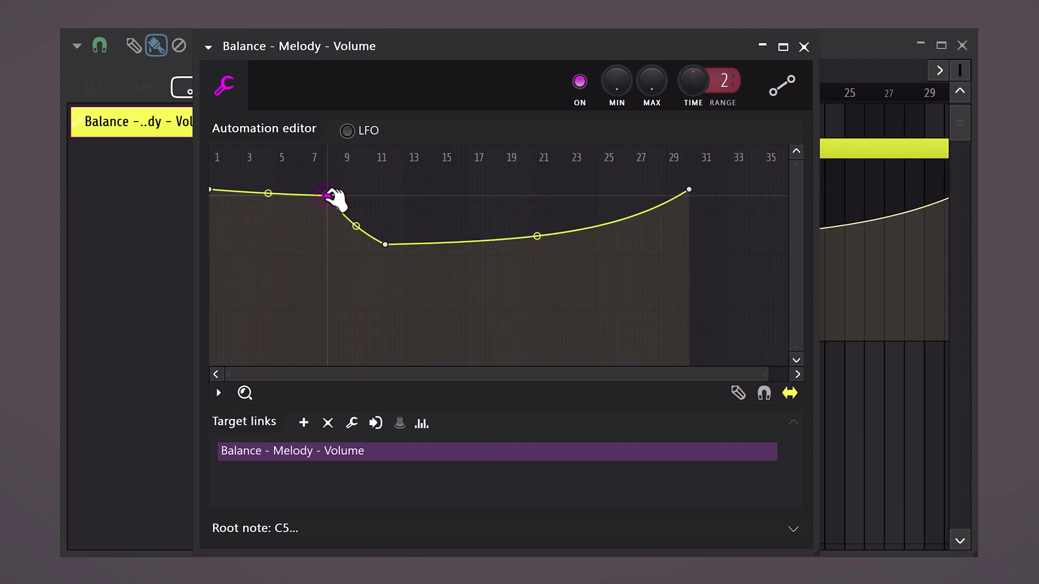